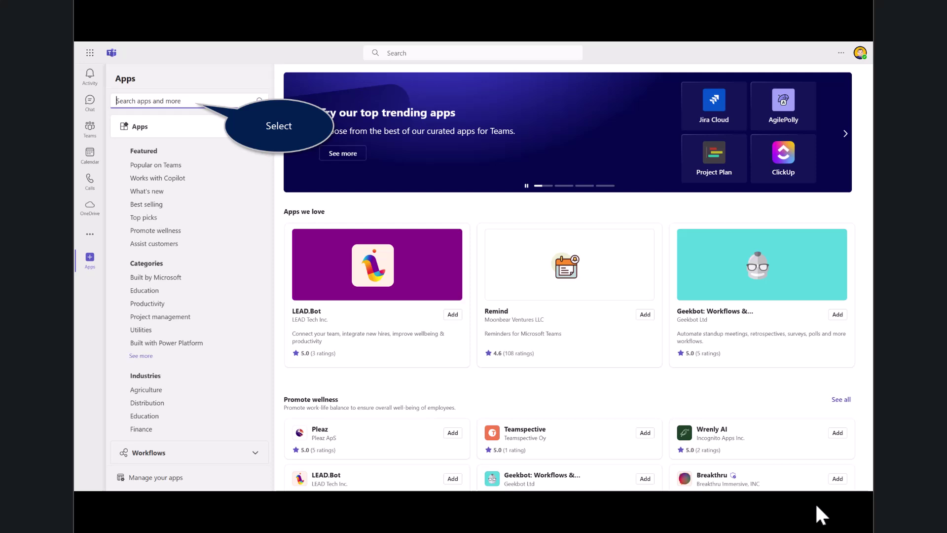
Step: Search for "Power Virtual Agent", add the Power Virtual Agents app, and start chatbot setup for the Contoso team
{"action": "key", "text": "Right"}
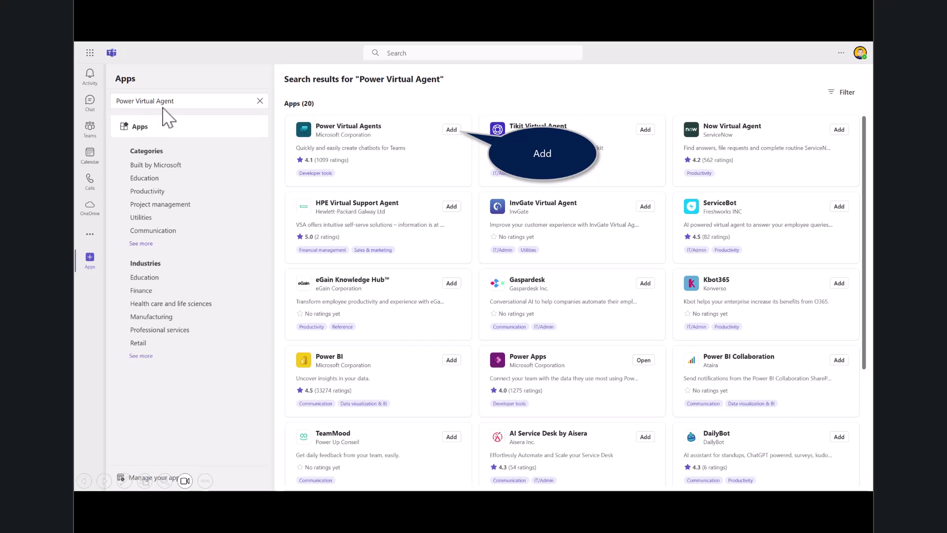
{"action": "left_click", "coordinate": [450, 140]}
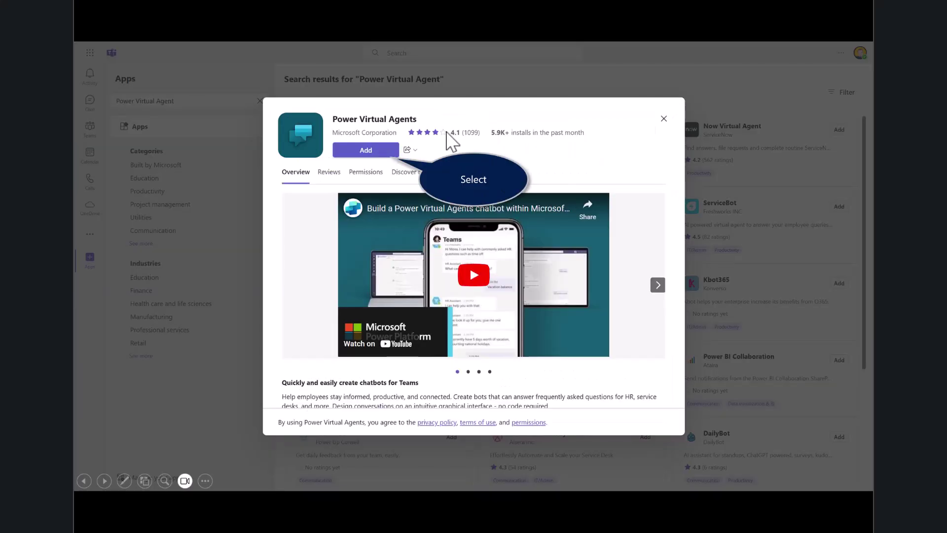
{"action": "left_click", "coordinate": [371, 154]}
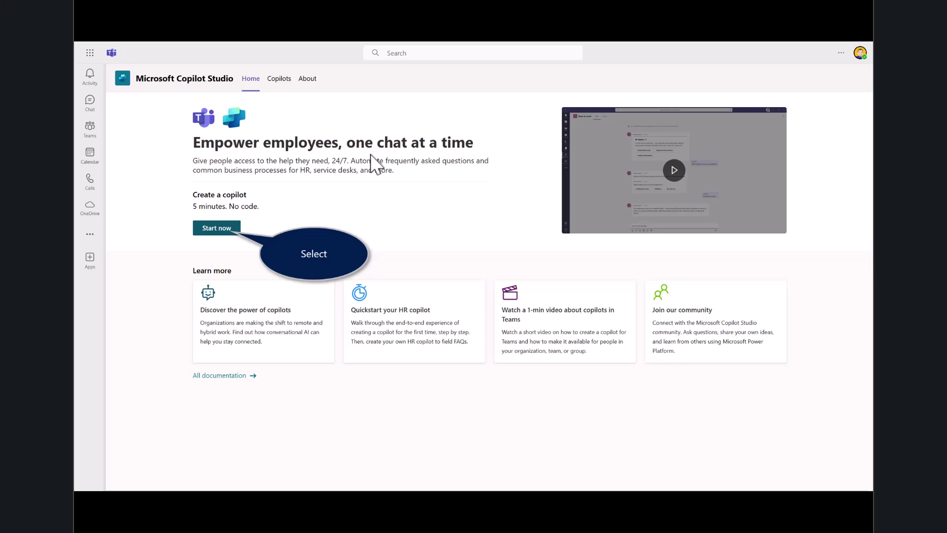
{"action": "left_click", "coordinate": [371, 155]}
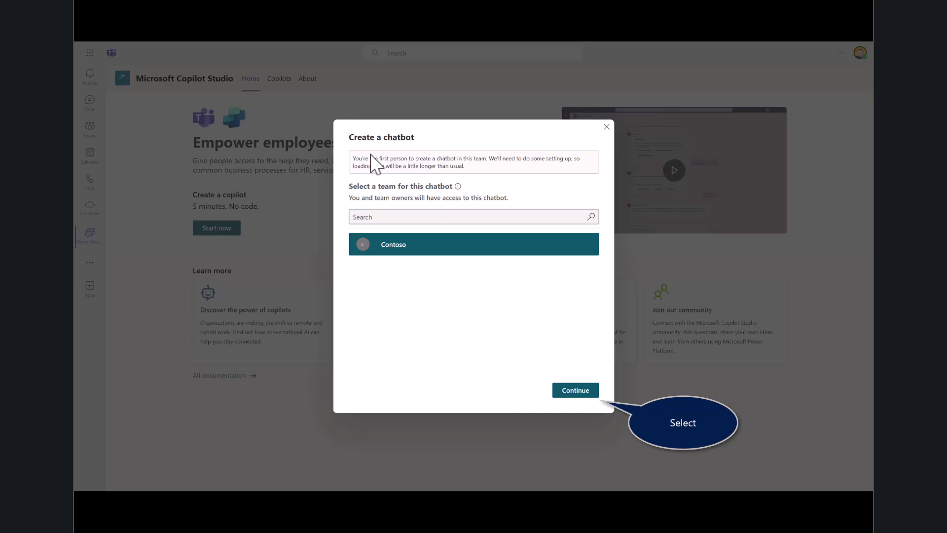
{"action": "left_click", "coordinate": [371, 155]}
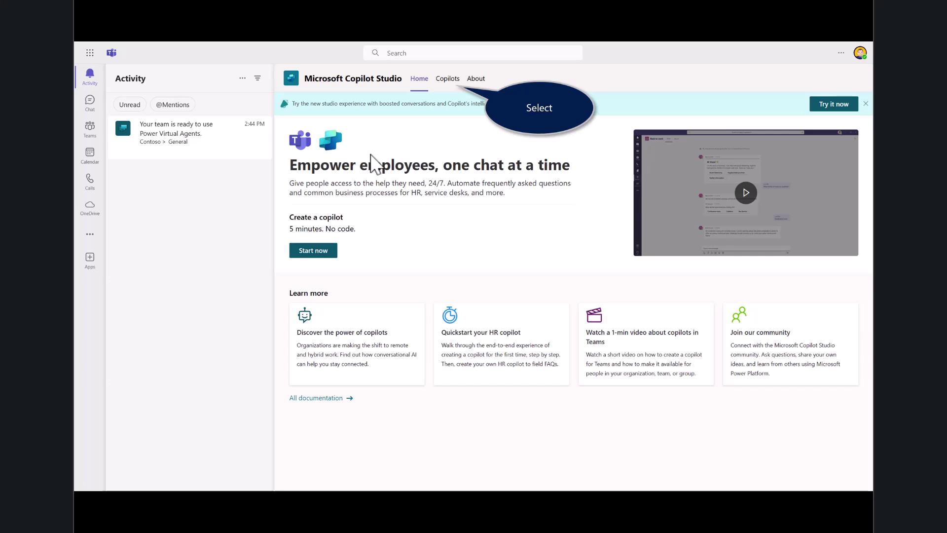
Step: Create a copilot named "HR Support Copilot" in the Contoso team, using English (United States) and the purple building icon
{"action": "left_click", "coordinate": [455, 86]}
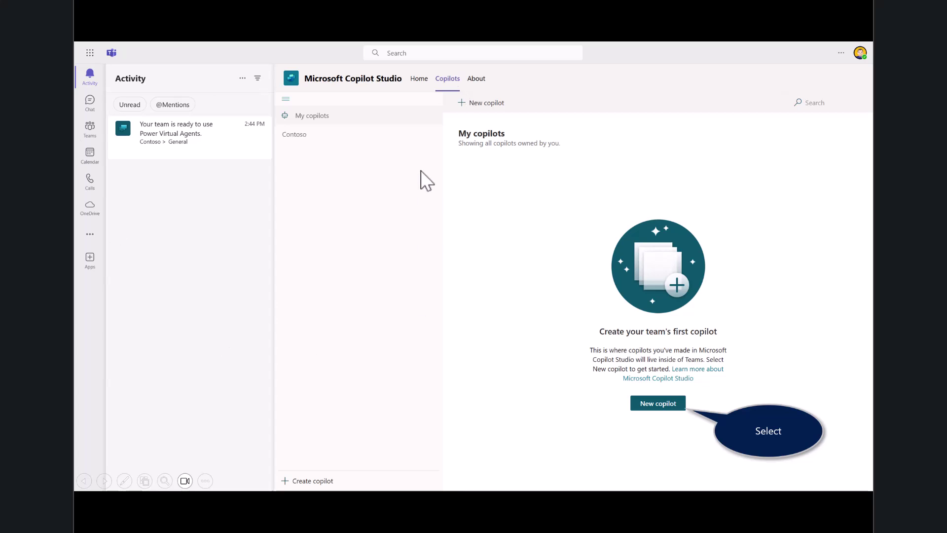
{"action": "left_click", "coordinate": [653, 404]}
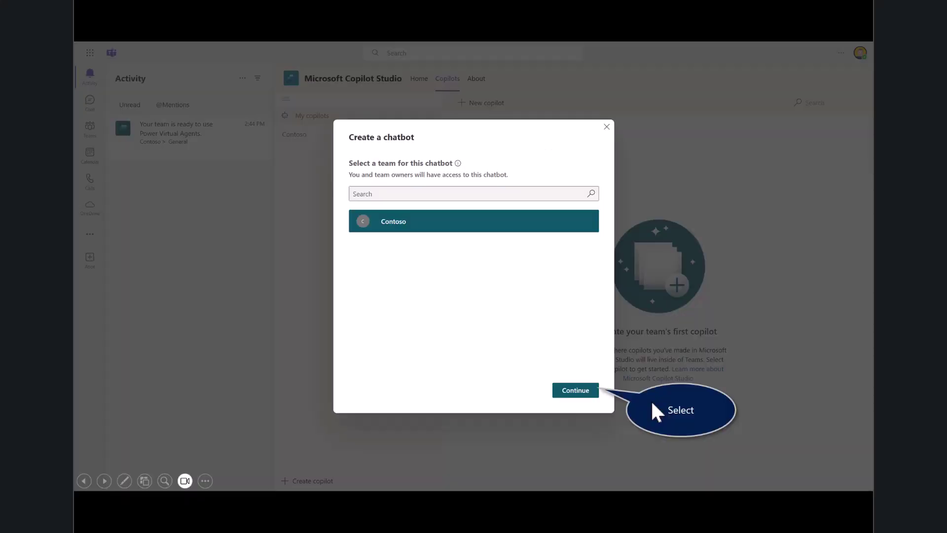
{"action": "left_click", "coordinate": [582, 393]}
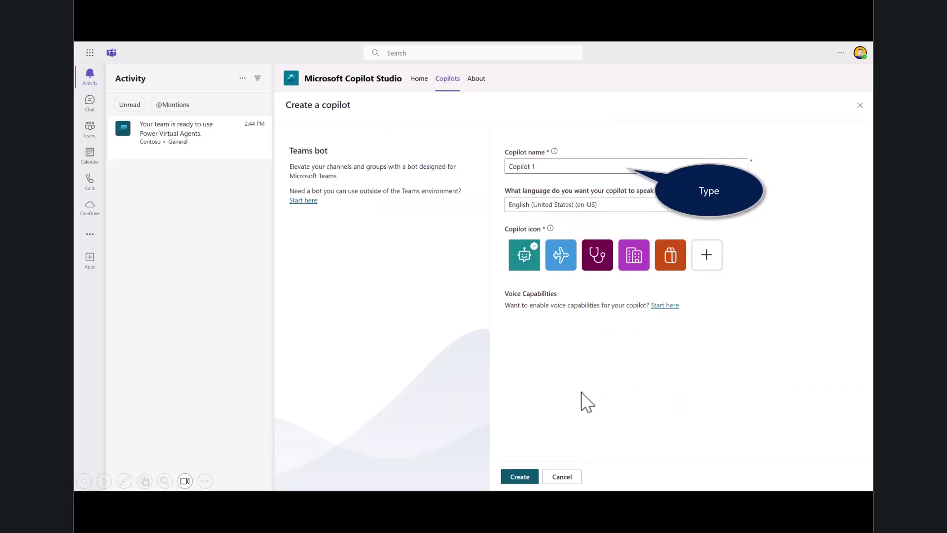
{"action": "left_click", "coordinate": [554, 168]}
{"action": "type", "text": "HR Support Copilot"}
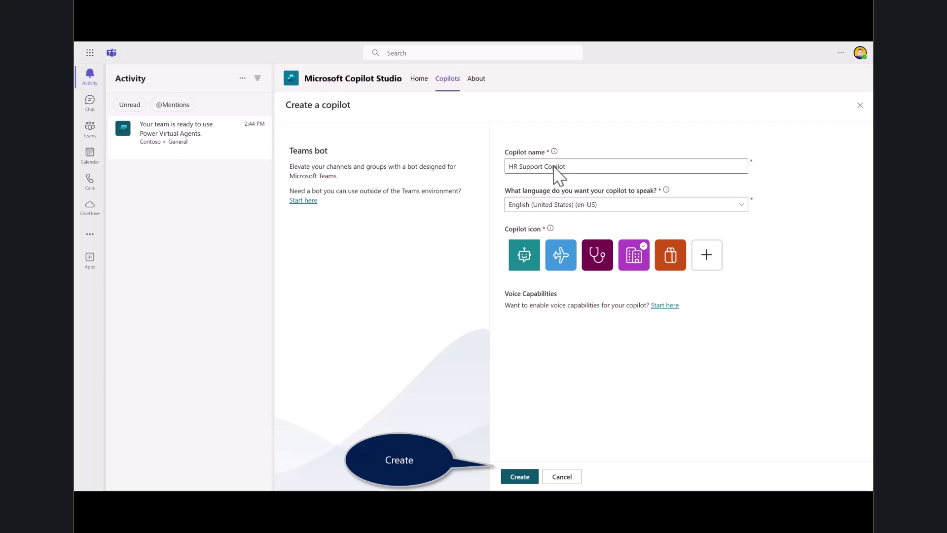
{"action": "key", "text": "Return"}
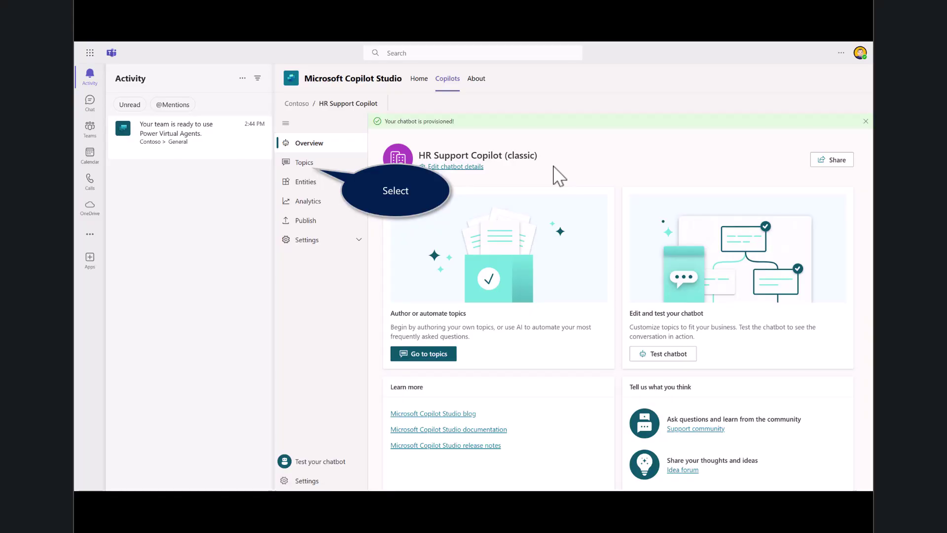
Step: Create a blank topic named "Employee time off" with the description "Employee time off topic for common time off queries"
{"action": "left_click", "coordinate": [292, 164]}
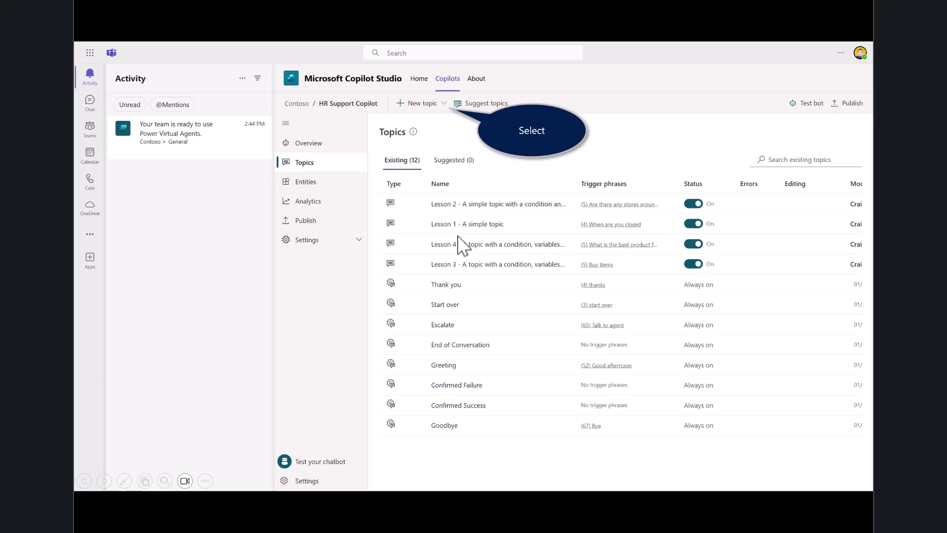
{"action": "left_click", "coordinate": [435, 104]}
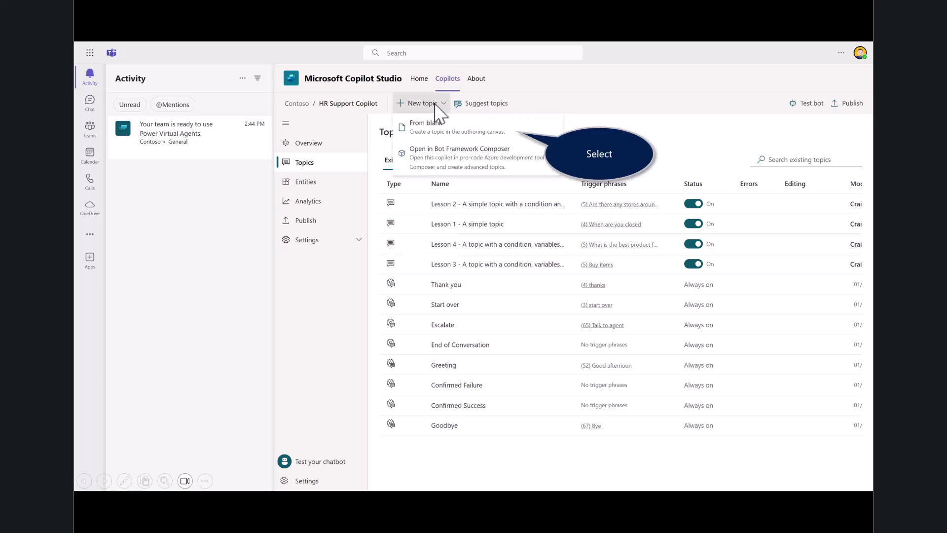
{"action": "left_click", "coordinate": [446, 128]}
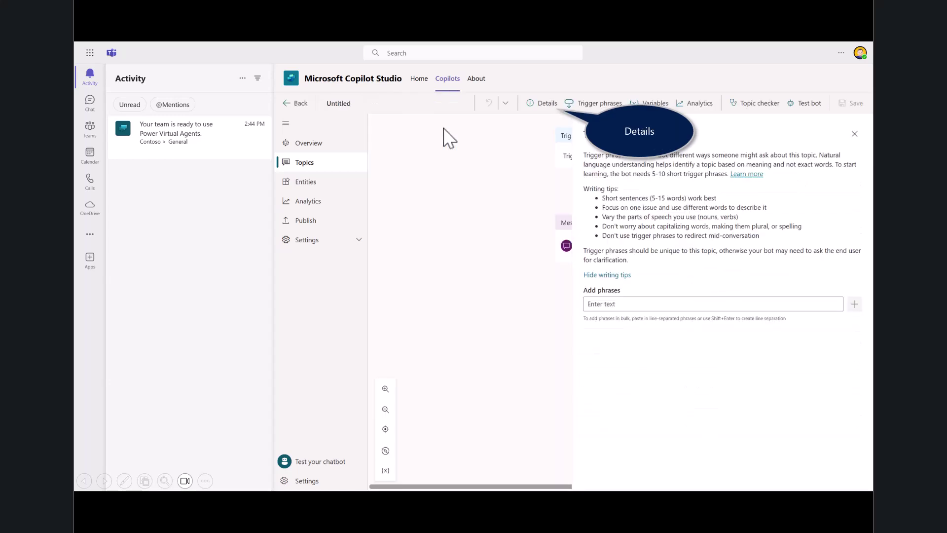
{"action": "left_click", "coordinate": [545, 105]}
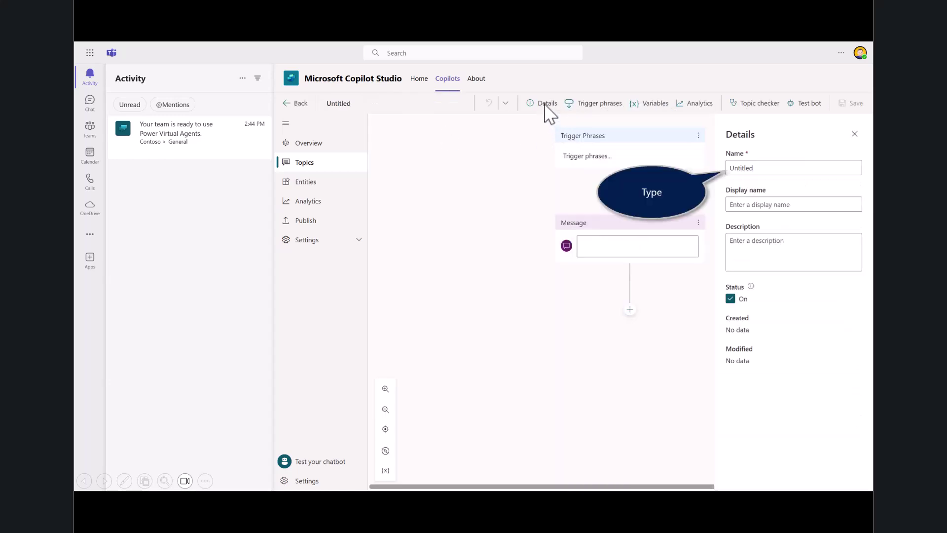
{"action": "left_click", "coordinate": [753, 173]}
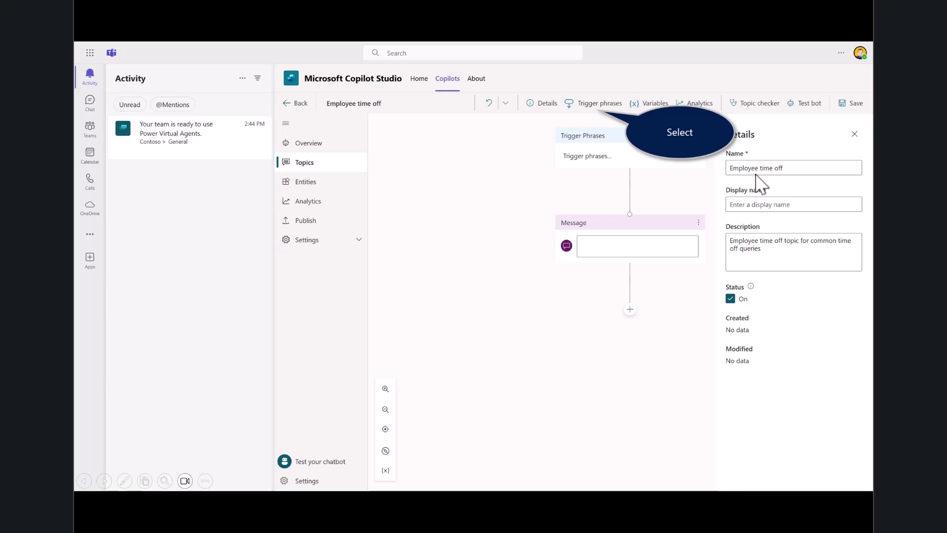
Step: Add five trigger phrases to the topic covering time off information, time off help, paid vacation days, national holidays and extended leave
{"action": "left_click", "coordinate": [593, 110]}
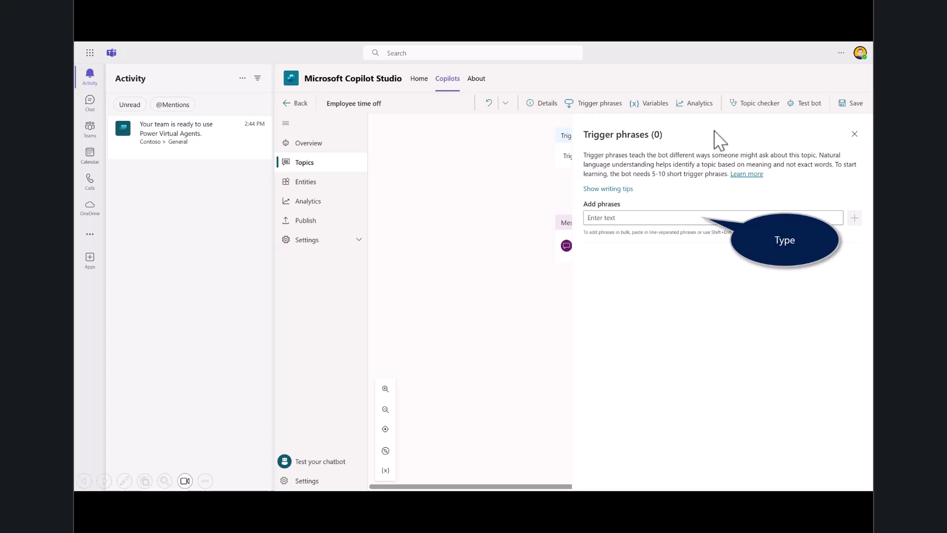
{"action": "left_click", "coordinate": [662, 224]}
{"action": "type", "text": "Need information on time off I need help with time off How many days of paid vacation do I have What are the national holidays I need extended leave"}
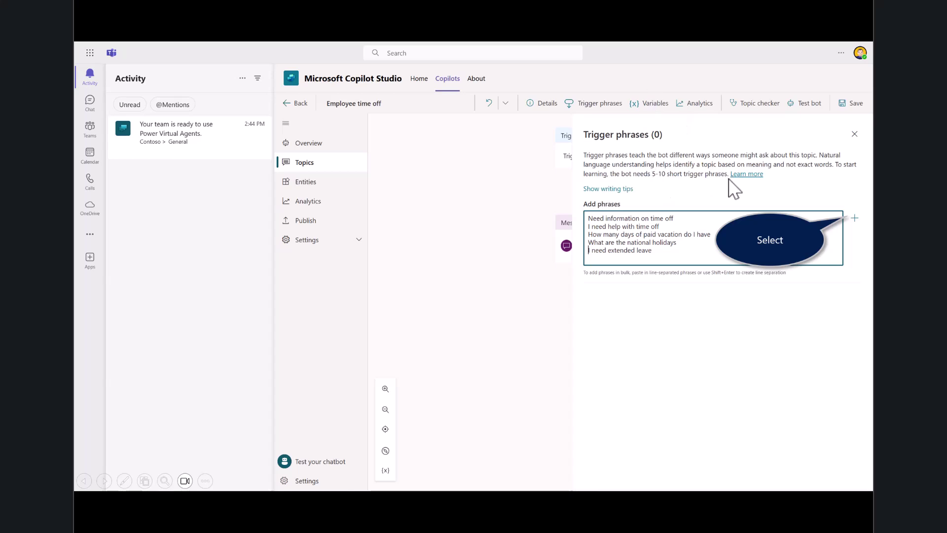
{"action": "left_click", "coordinate": [852, 218]}
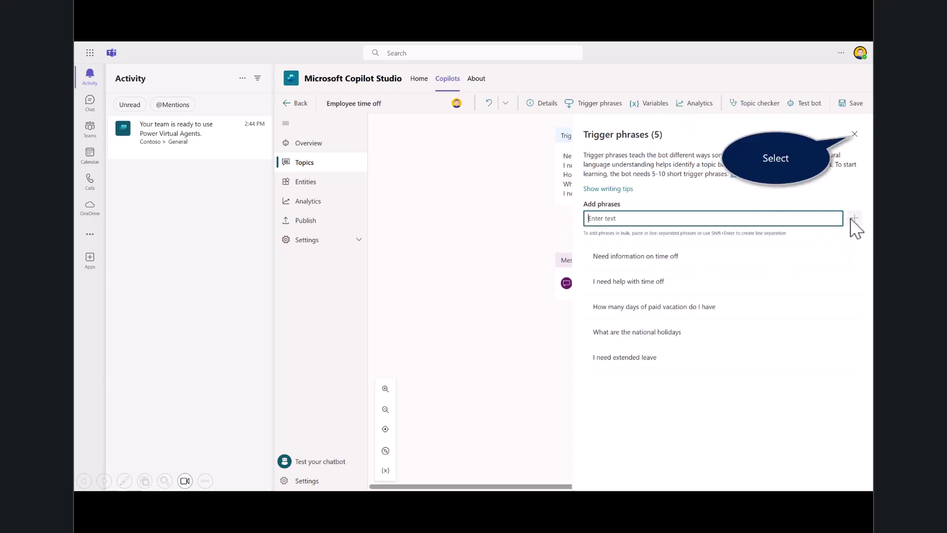
{"action": "left_click", "coordinate": [855, 135]}
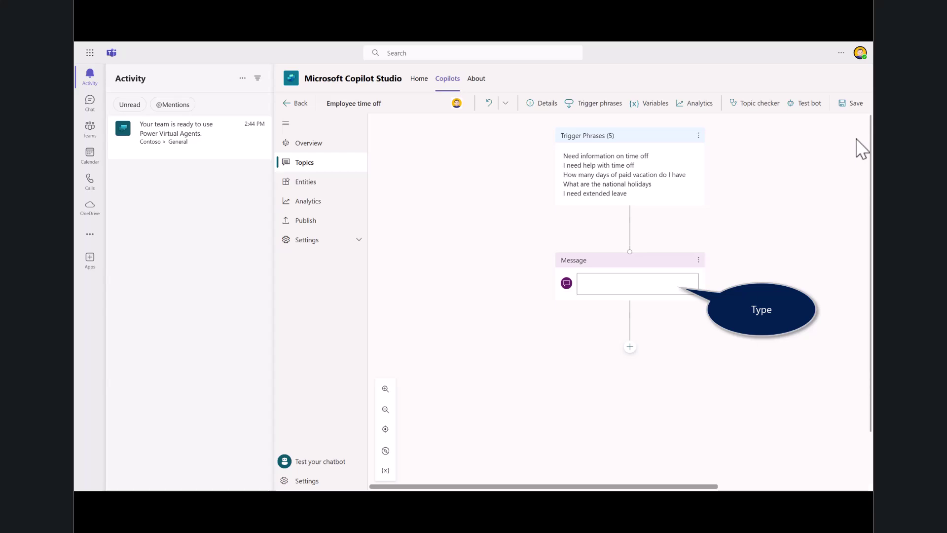
Step: Set the message to "I can help with questions related to time off." and add the question "What information are you looking for?" below it
{"action": "type", "text": "I can help with questions related to time off."}
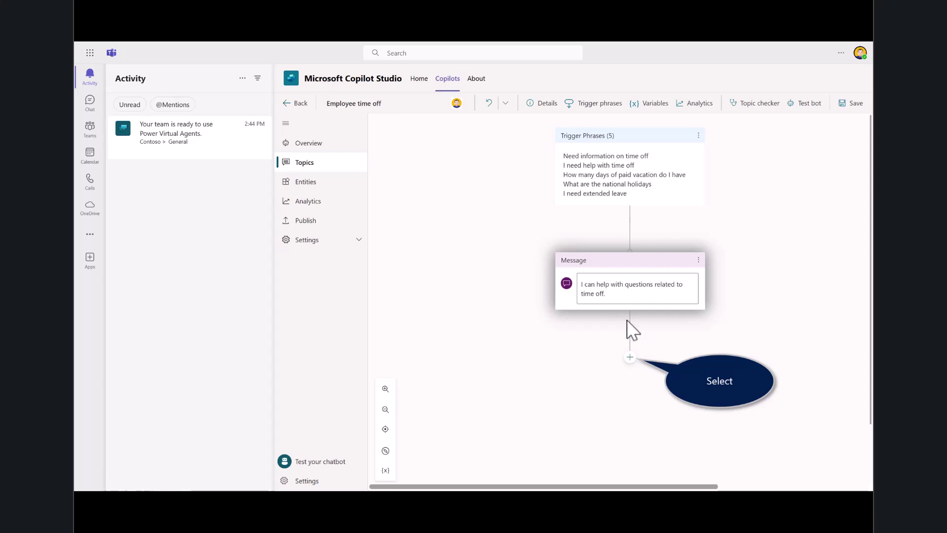
{"action": "left_click", "coordinate": [630, 358]}
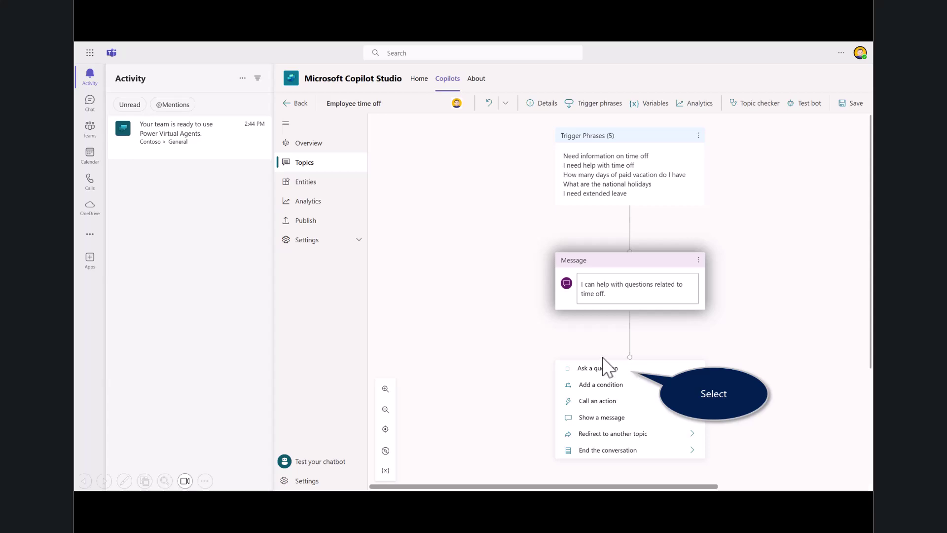
{"action": "left_click", "coordinate": [583, 368]}
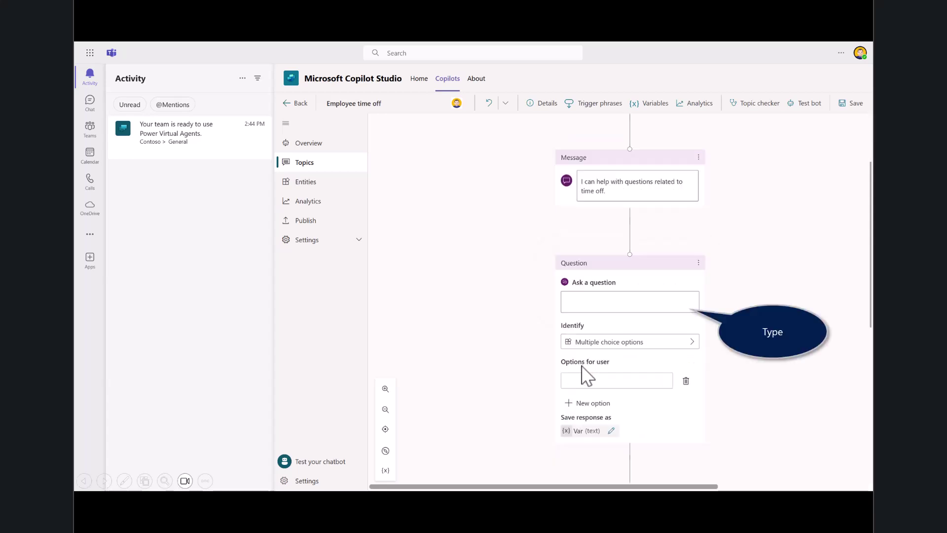
{"action": "left_click", "coordinate": [635, 311]}
{"action": "type", "text": "What information are you looking for?"}
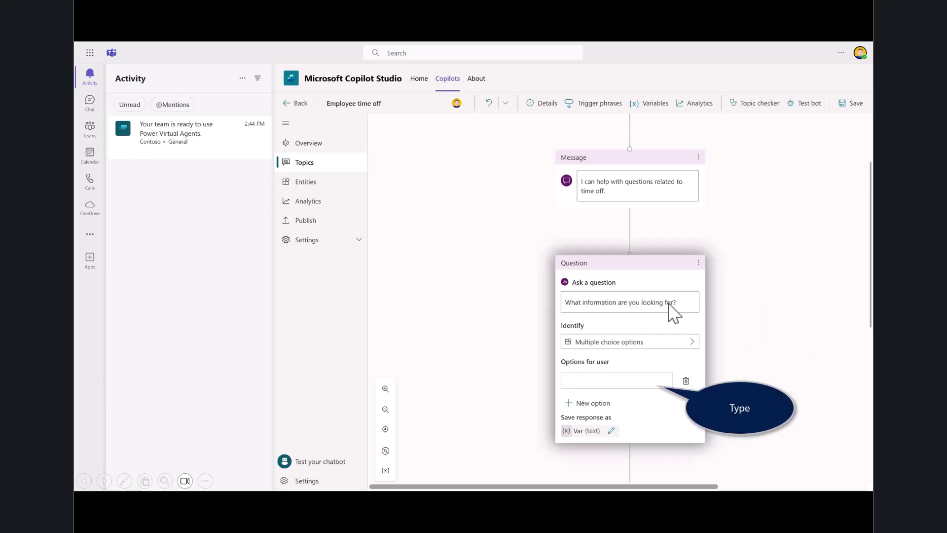
Step: Give the question two multiple choice options, "Paid Vacation" and "National Holidays"
{"action": "left_click", "coordinate": [605, 384]}
{"action": "type", "text": "Paid Vacation"}
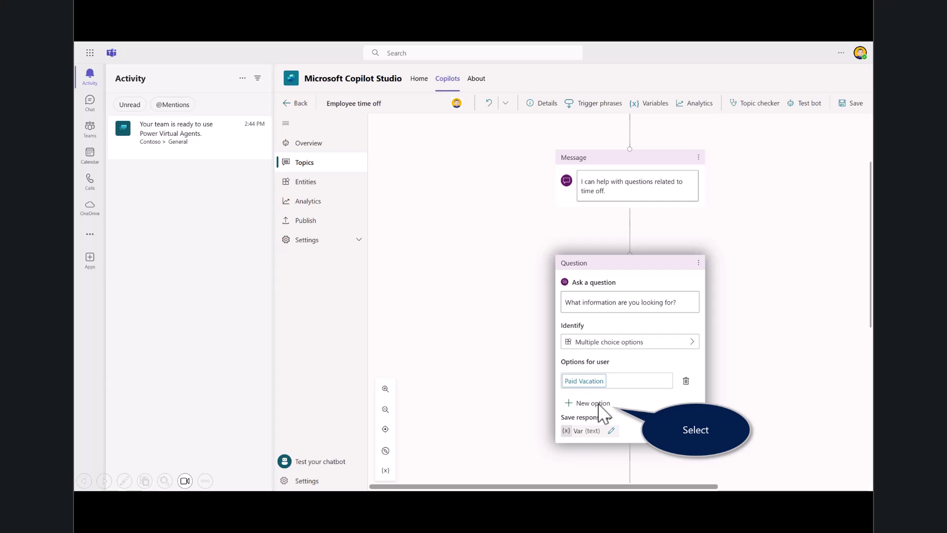
{"action": "left_click", "coordinate": [599, 403]}
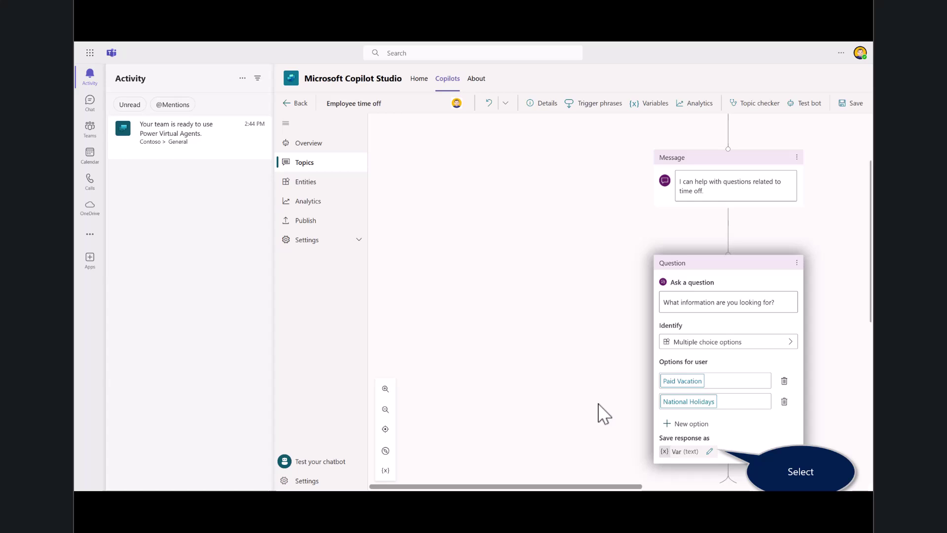
Step: Rename the variable that stores the question's response to "TimeoffType"
{"action": "left_click", "coordinate": [710, 451]}
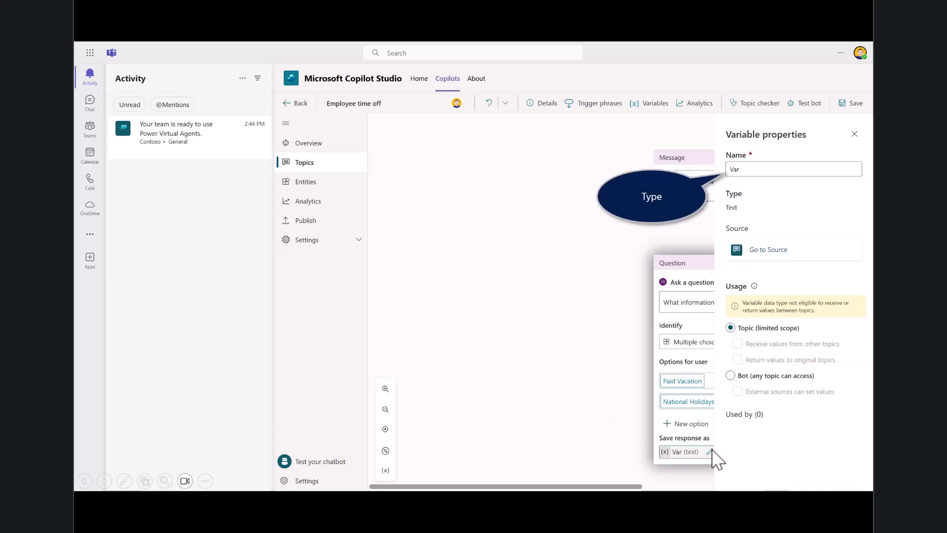
{"action": "triple_click", "coordinate": [732, 171]}
{"action": "type", "text": "TimeoffType"}
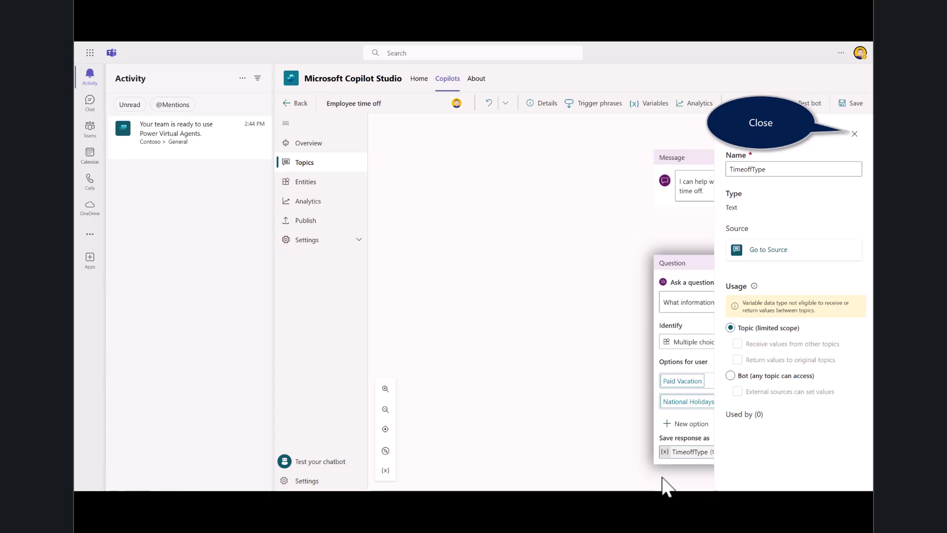
{"action": "left_click", "coordinate": [854, 134]}
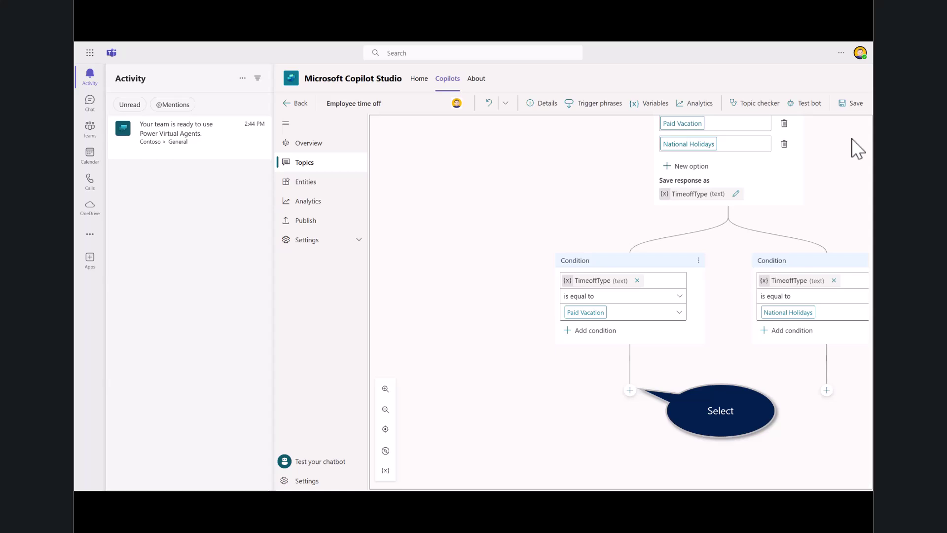
{"action": "left_click", "coordinate": [632, 392]}
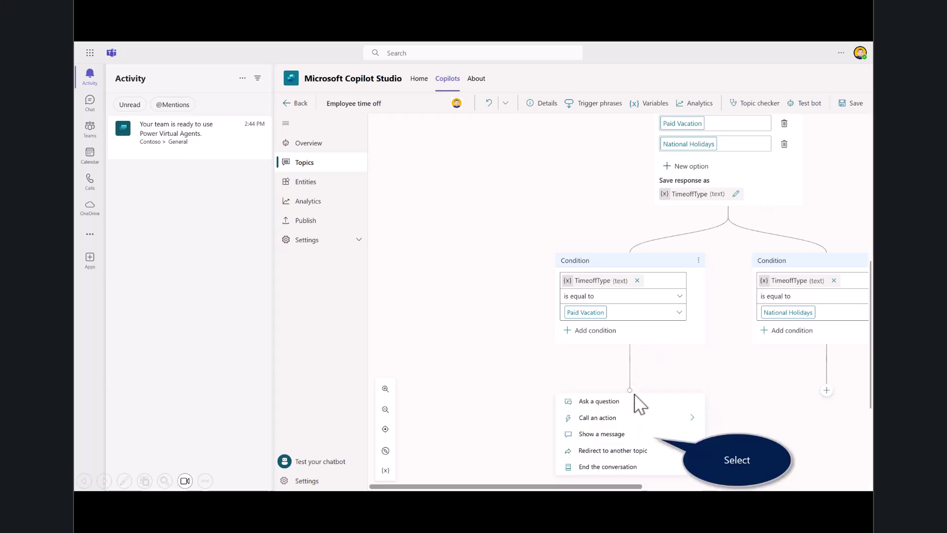
{"action": "left_click", "coordinate": [621, 435]}
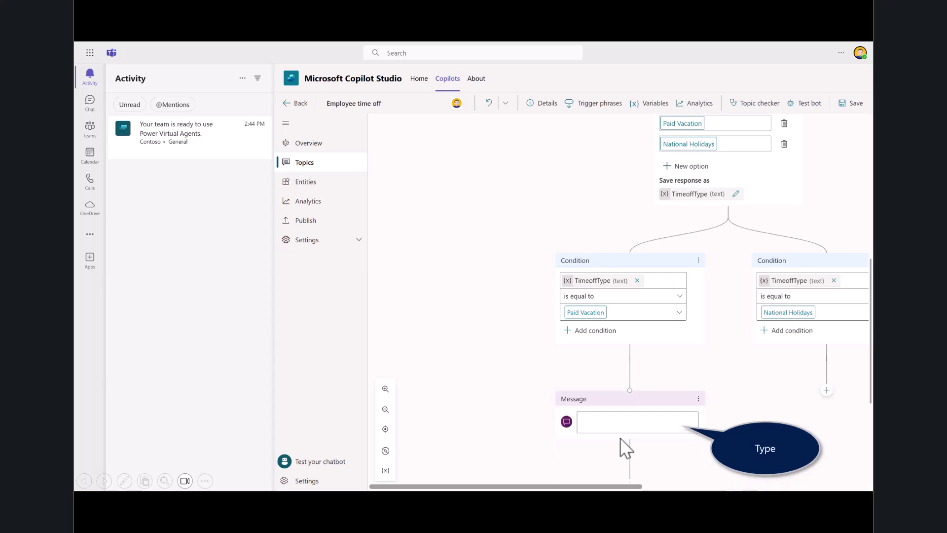
{"action": "type", "text": "For paid vacation, time off please visit https://www.contoso.com/hr/timeoff"}
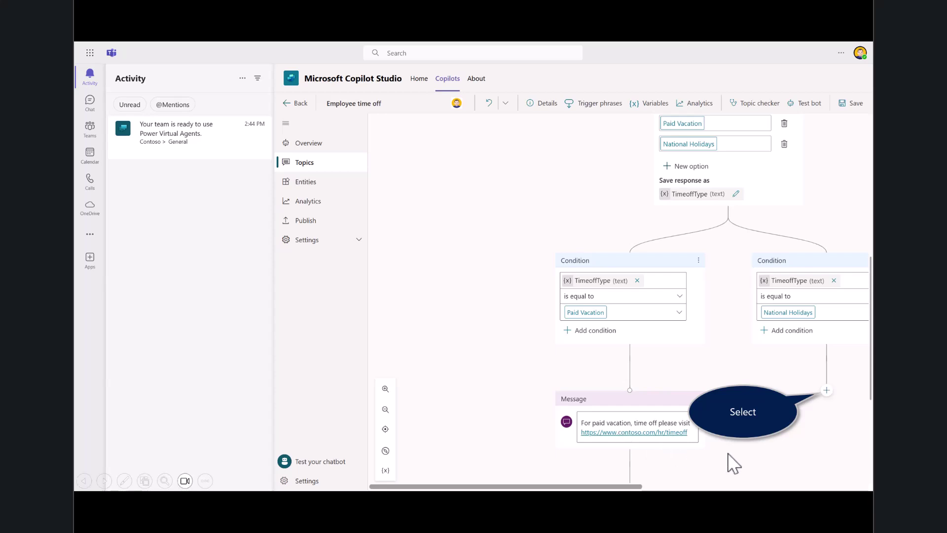
Step: Add a message under the National Holidays condition listing the dates for New Year's Day, Memorial Day, Independence day, Labor Day, Thanksgiving and Christmas
{"action": "left_click", "coordinate": [827, 390]}
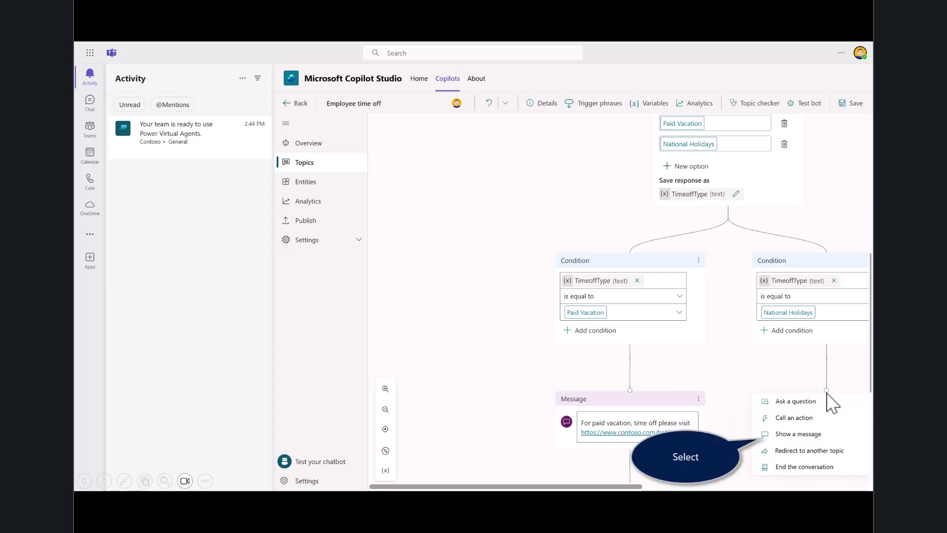
{"action": "left_click", "coordinate": [806, 435]}
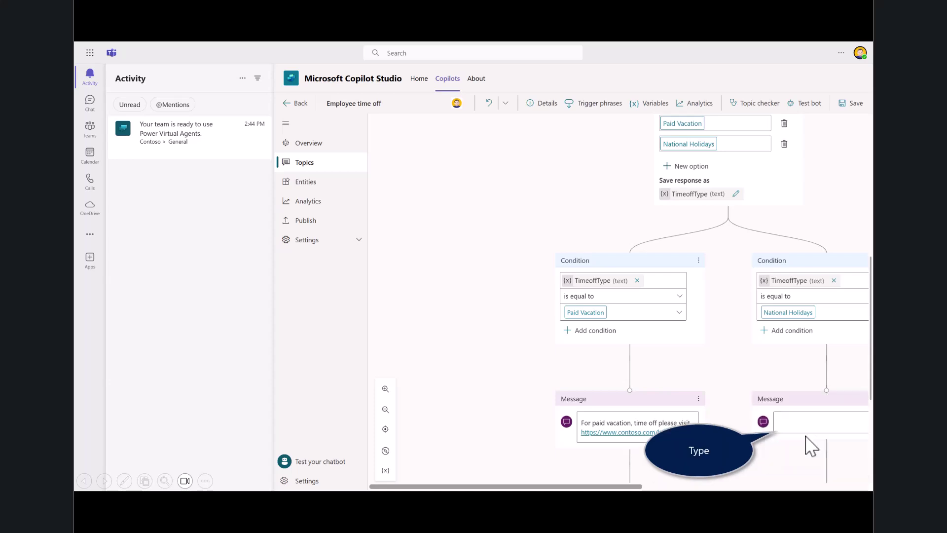
{"action": "left_click", "coordinate": [801, 432]}
{"action": "key", "text": "ctrl+v"}
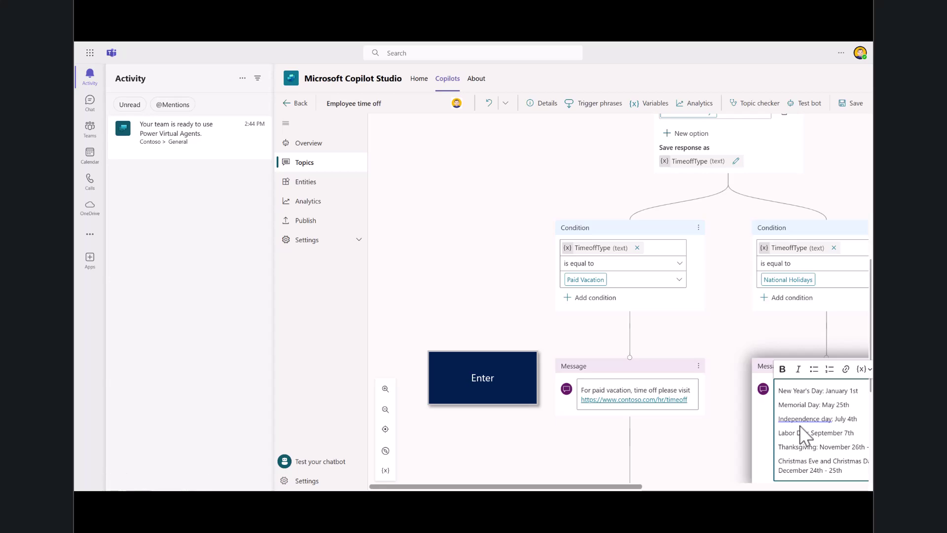
{"action": "key", "text": "Return"}
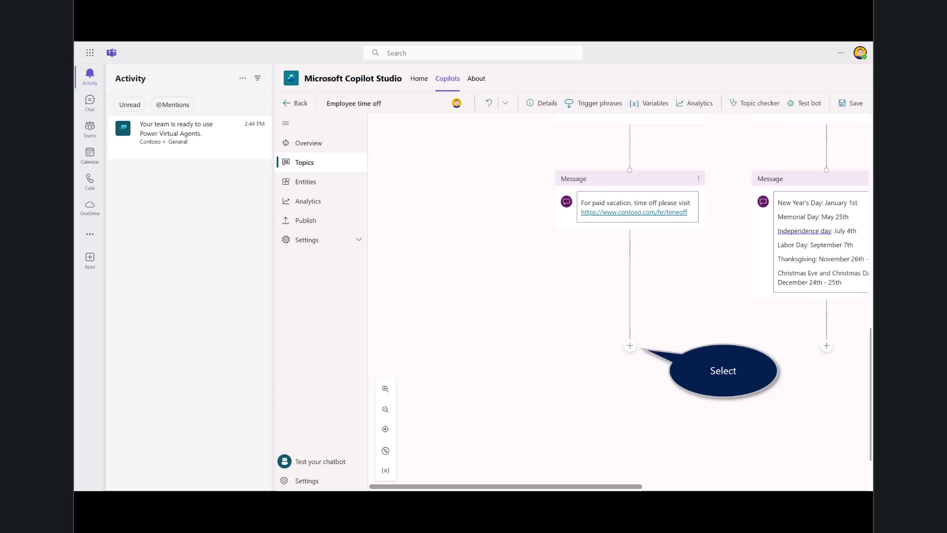
Step: End the conversation with a survey on both the Paid Vacation and National Holidays branches, and save the topic
{"action": "left_click", "coordinate": [629, 345]}
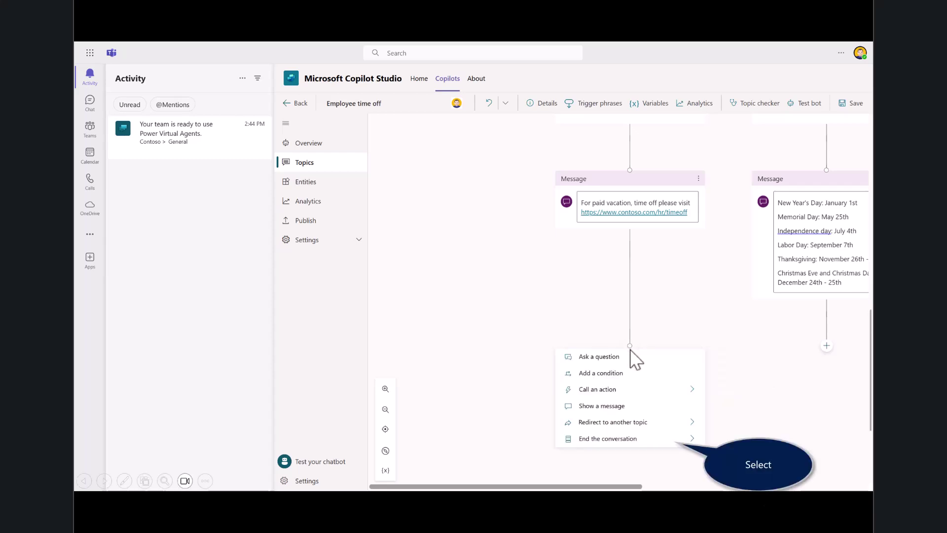
{"action": "left_click", "coordinate": [620, 436]}
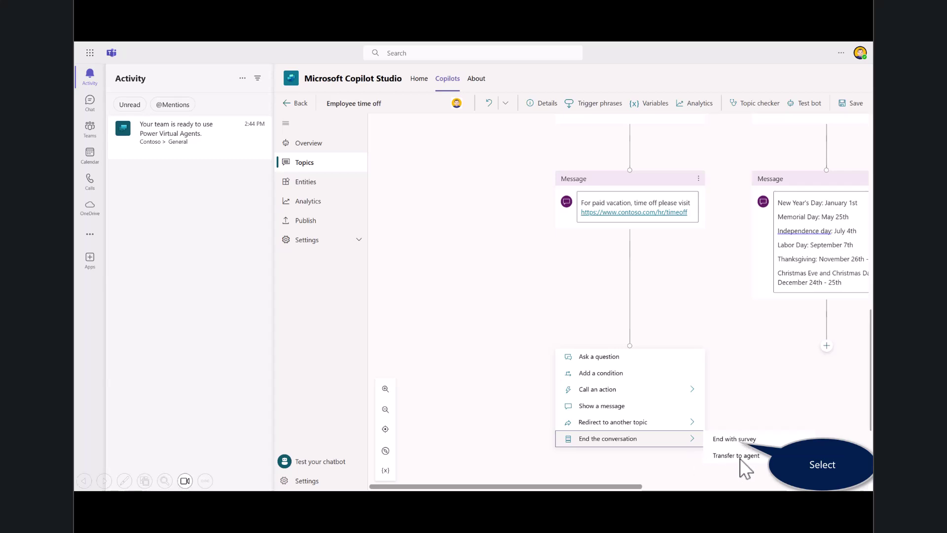
{"action": "left_click", "coordinate": [732, 440]}
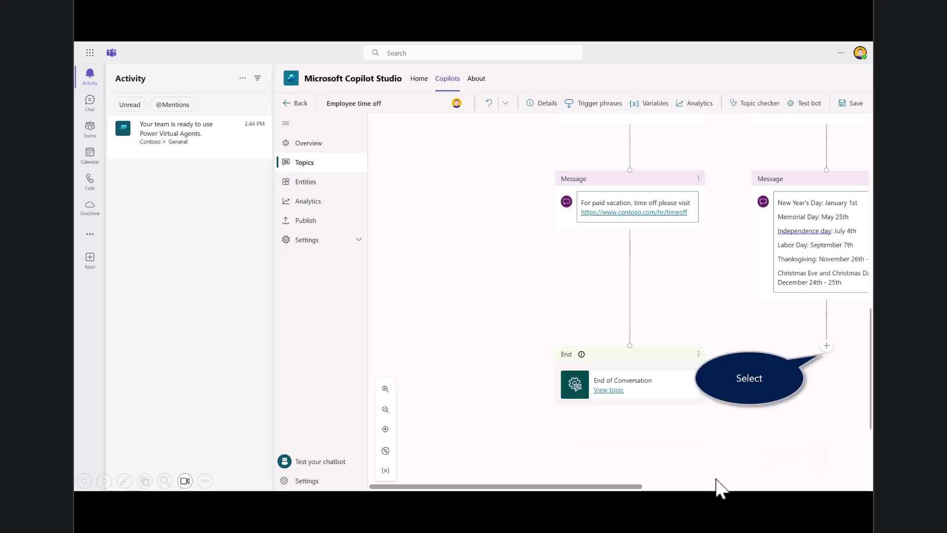
{"action": "left_click", "coordinate": [826, 345]}
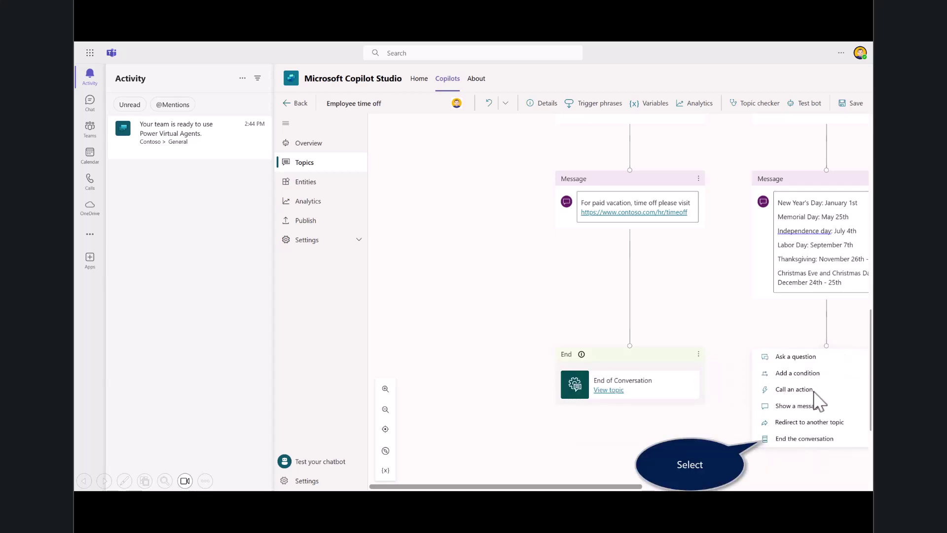
{"action": "left_click", "coordinate": [796, 439]}
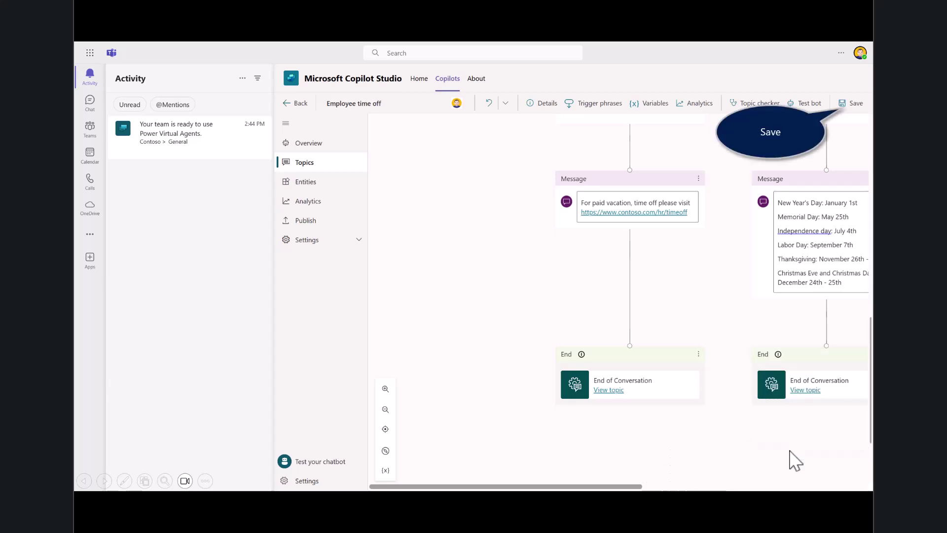
{"action": "left_click", "coordinate": [849, 104]}
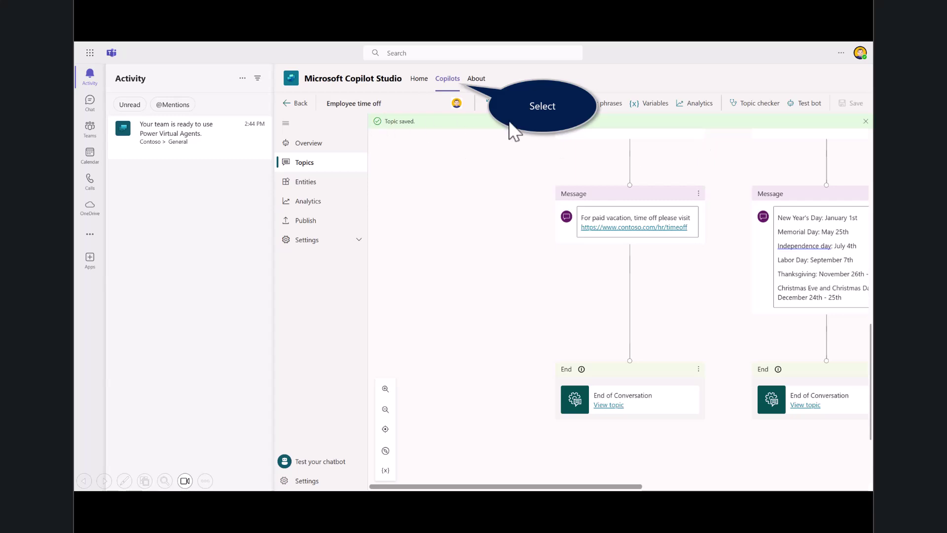
Step: Return to the Teams copilots list, and switch to the Copilot Studio web app to open HR Support Copilot (classic)
{"action": "left_click", "coordinate": [446, 80]}
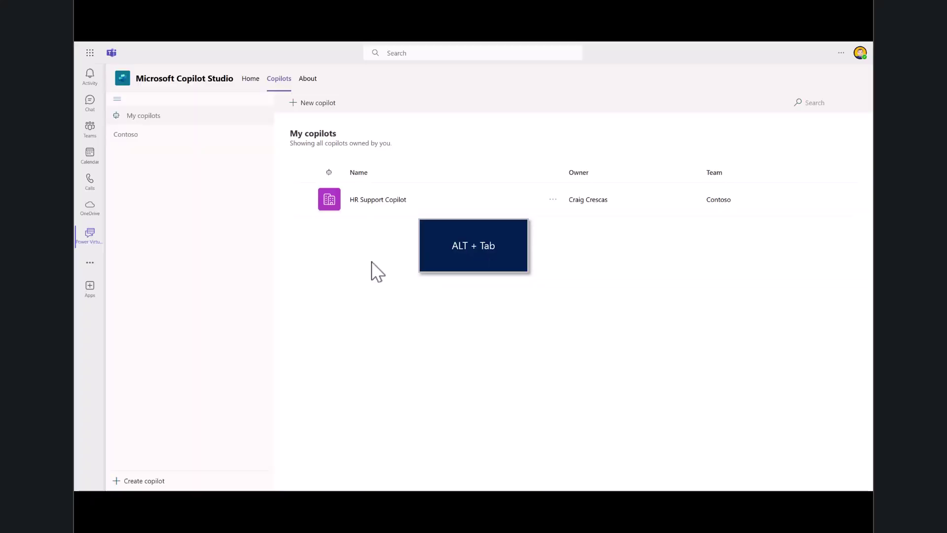
{"action": "key", "text": "alt+Tab"}
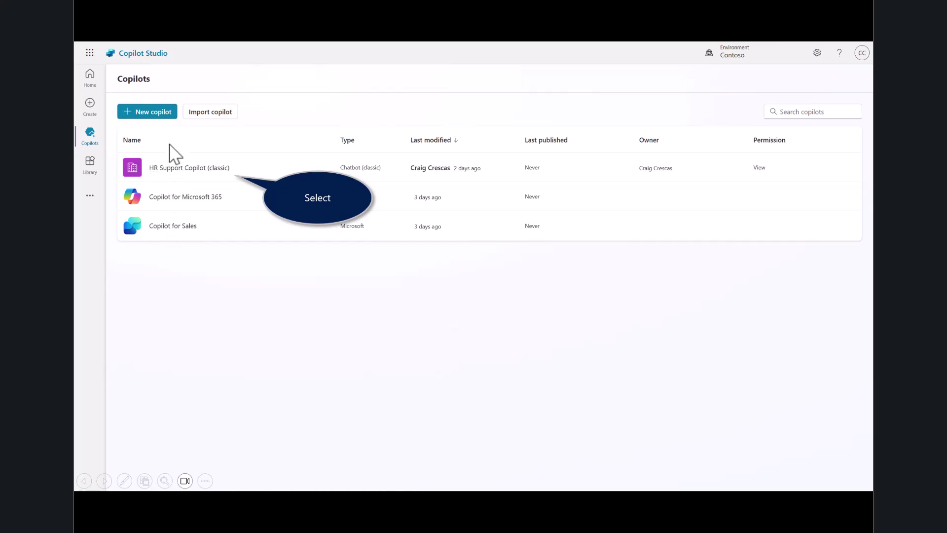
{"action": "left_click", "coordinate": [179, 171]}
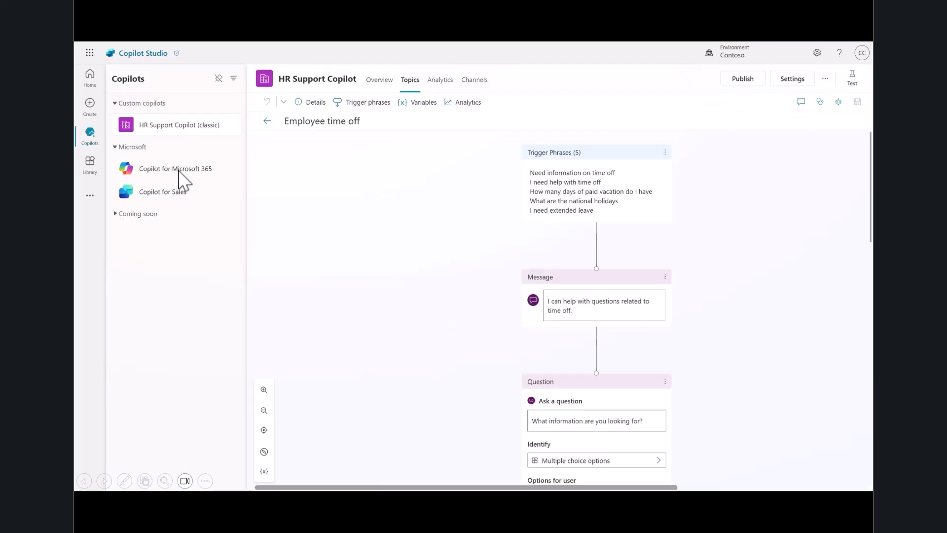